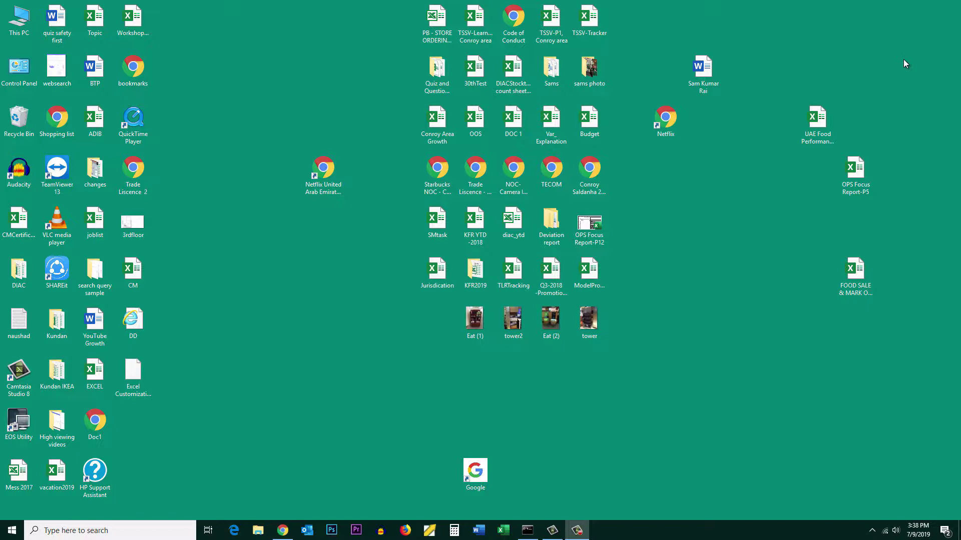
Step: Launch gpedit.msc from the Run dialog by picking it from the 'gp' suggestions
key(super+r)
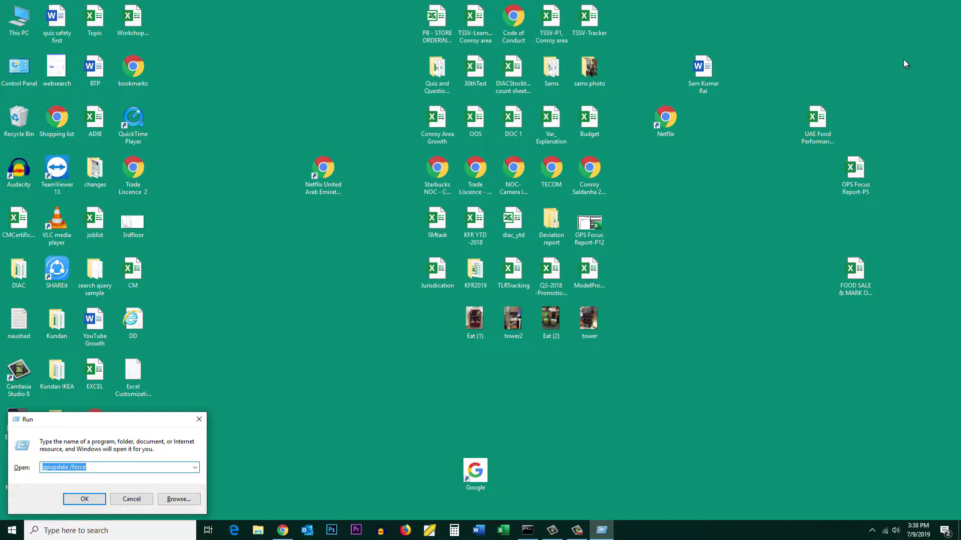
text(gp)
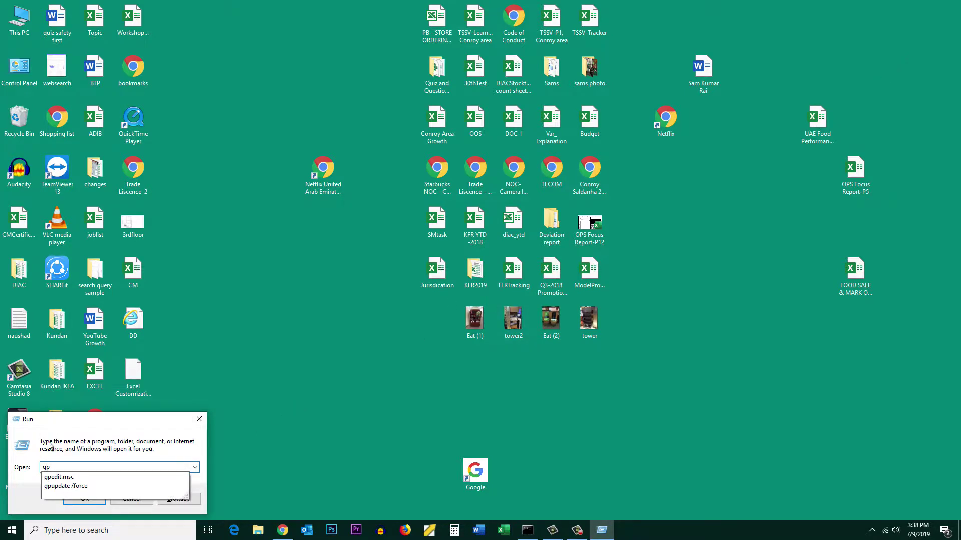
click(73, 479)
click(84, 499)
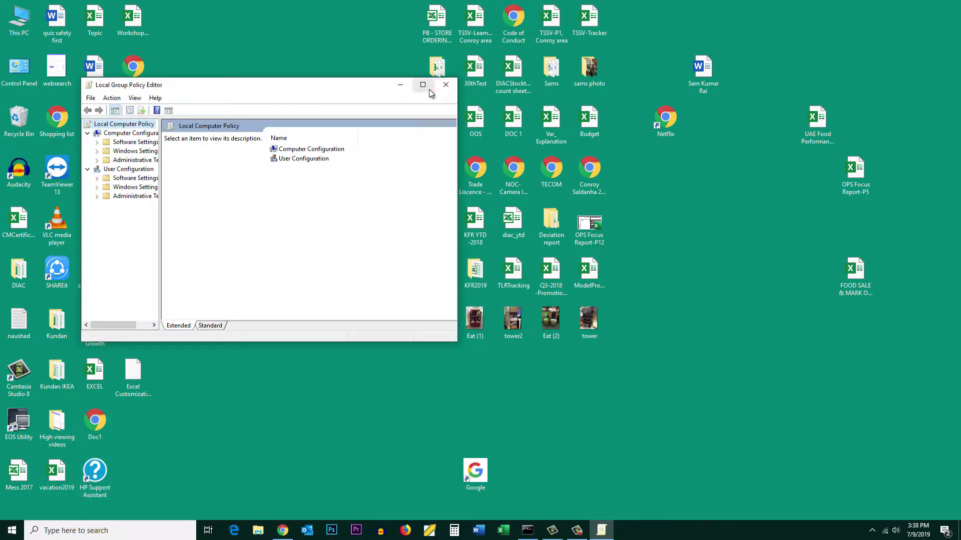
Step: Expand Administrative Templates > System > Device Guard and widen the window to show State and Comment
drag(385, 89, 588, 63)
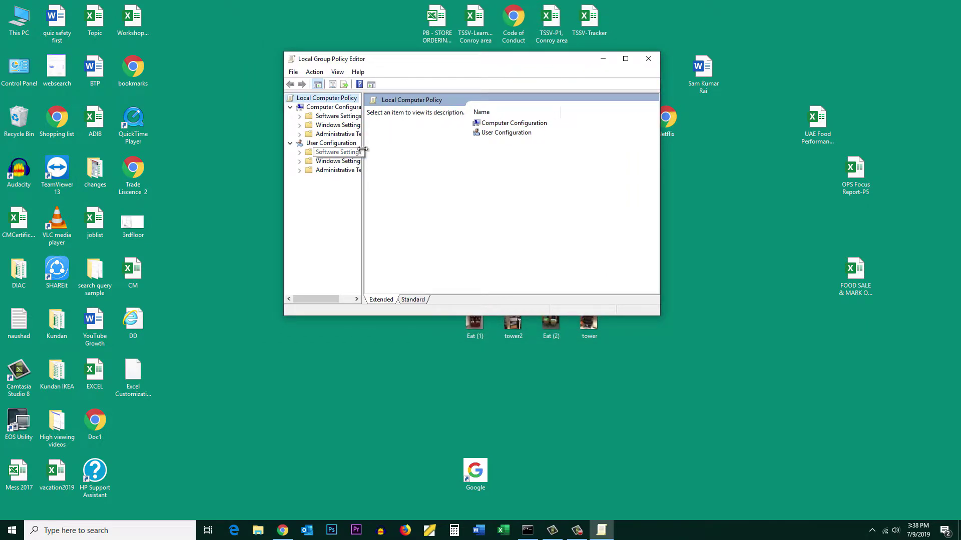
drag(363, 149, 470, 150)
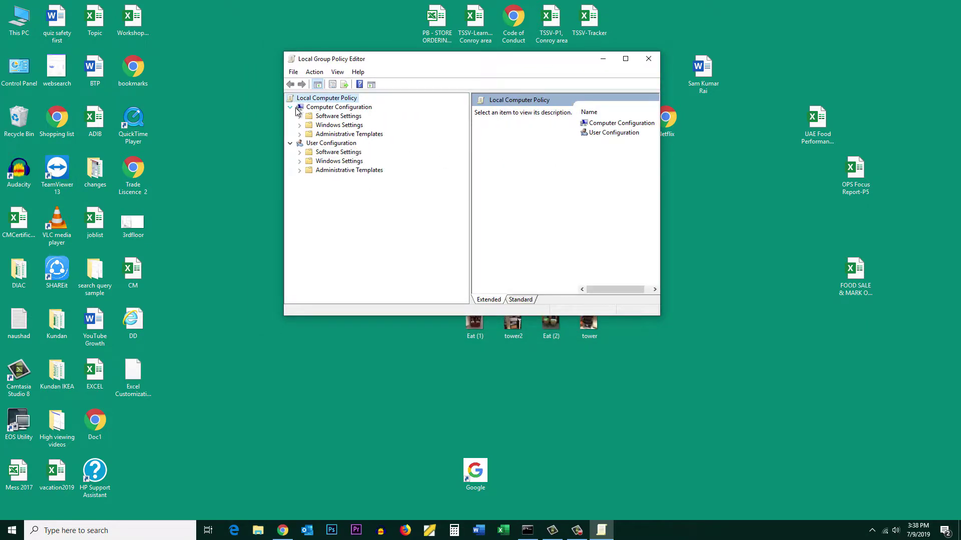
click(299, 134)
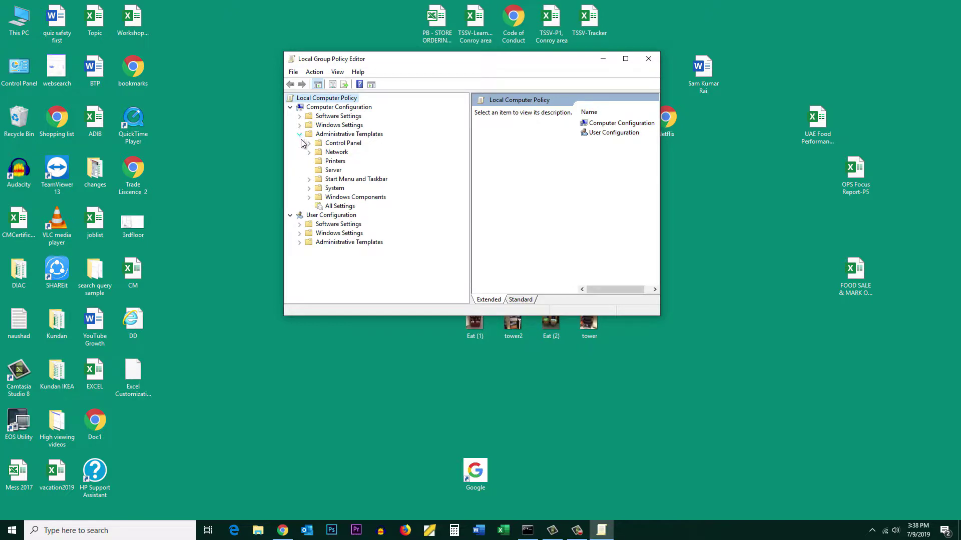
click(310, 188)
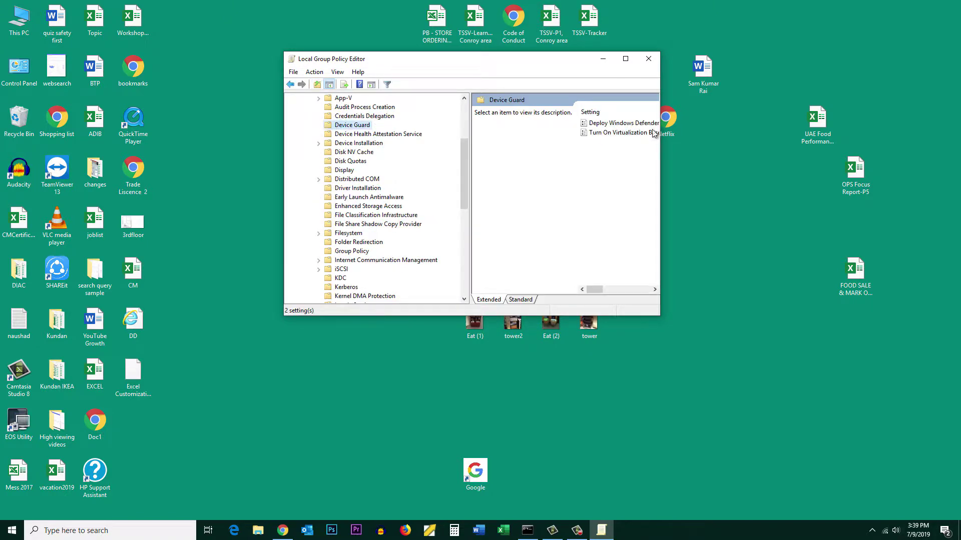
drag(660, 135, 824, 136)
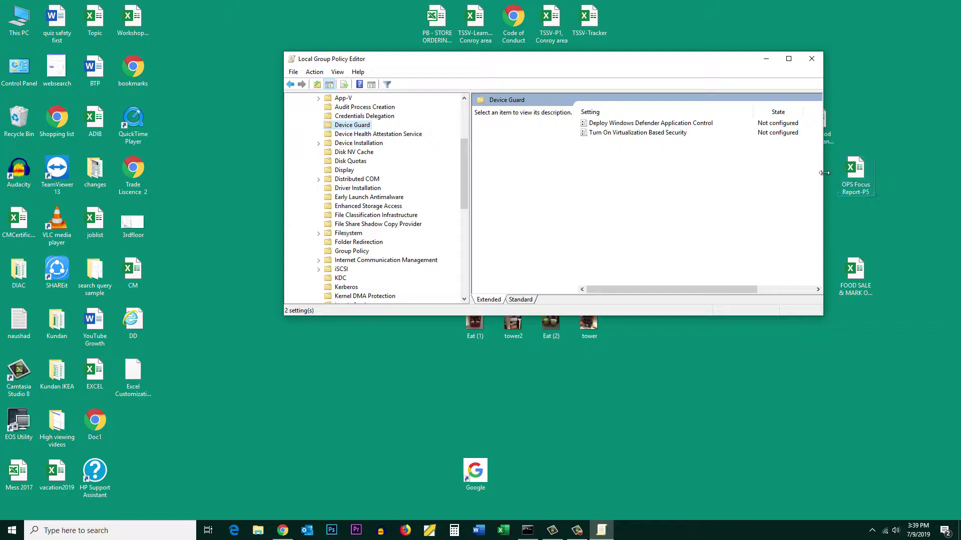
drag(823, 175, 890, 181)
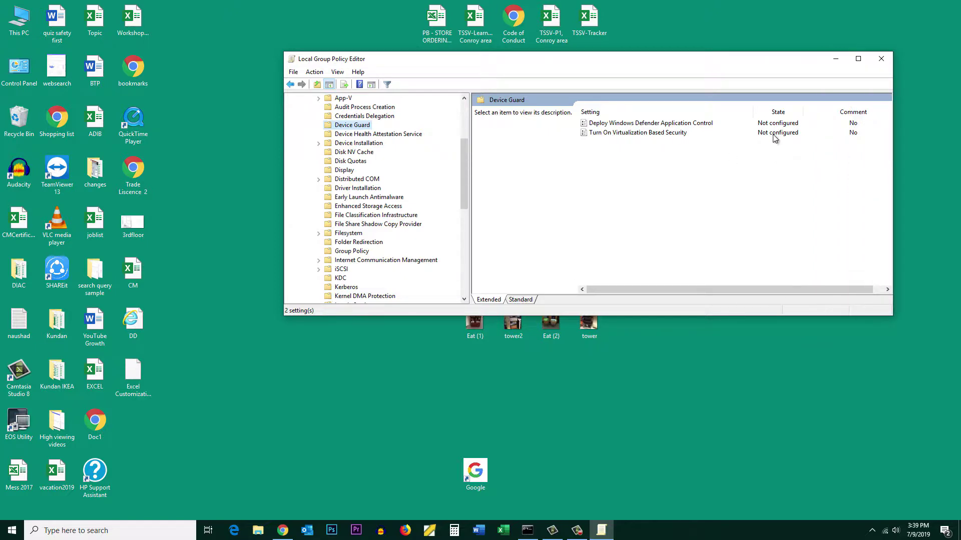
Step: Enable Virtualization Based Security with Secure Boot and DMA Protection and Credential Guard on with UEFI lock
double_click(584, 133)
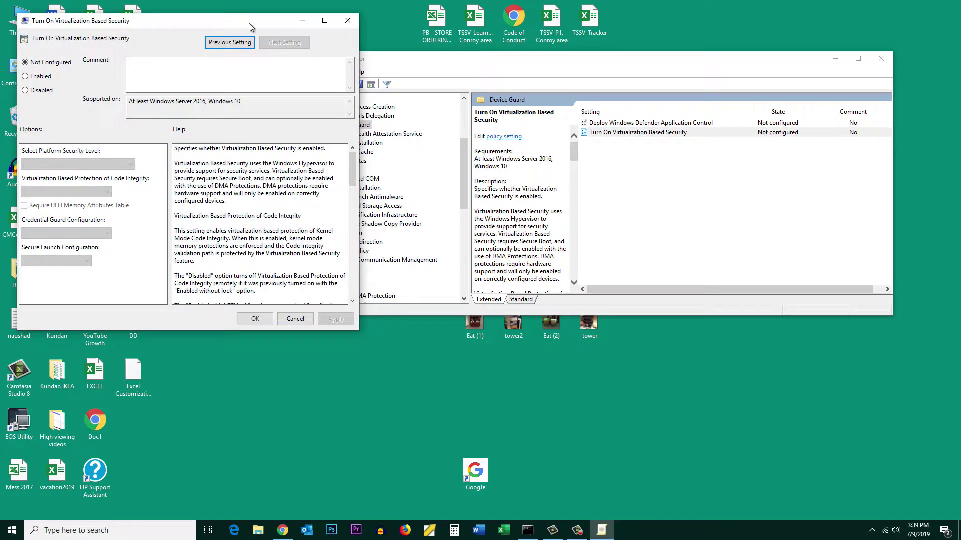
drag(249, 26, 702, 34)
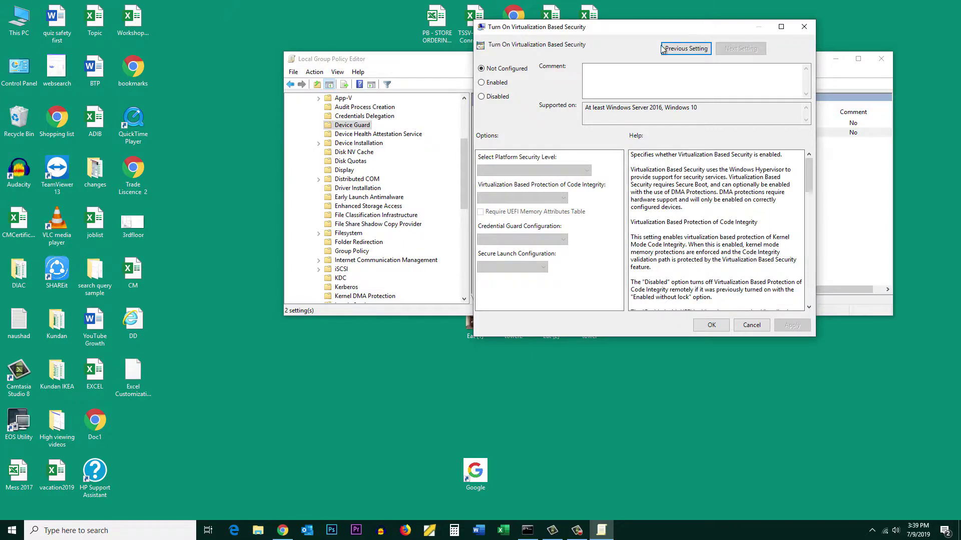
click(482, 83)
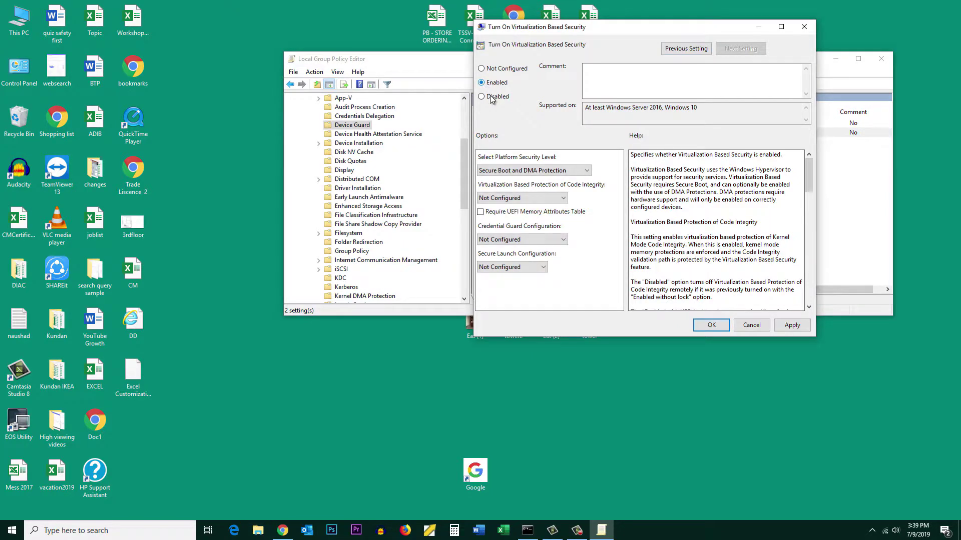
click(530, 170)
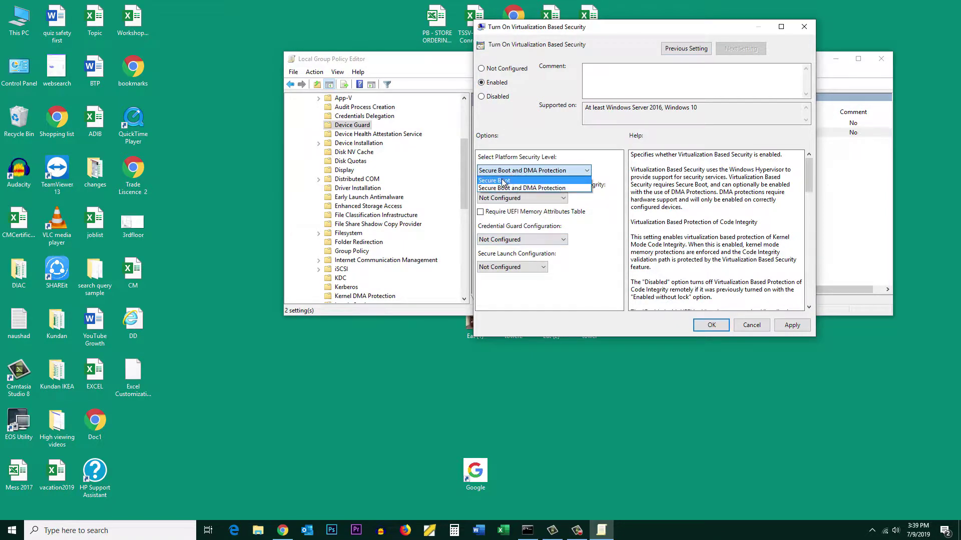
click(503, 181)
click(502, 170)
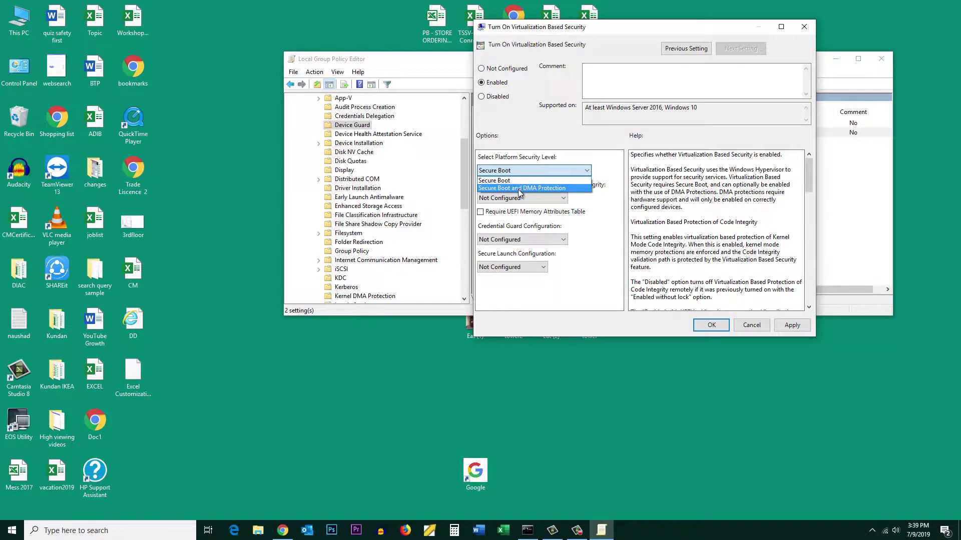
click(522, 189)
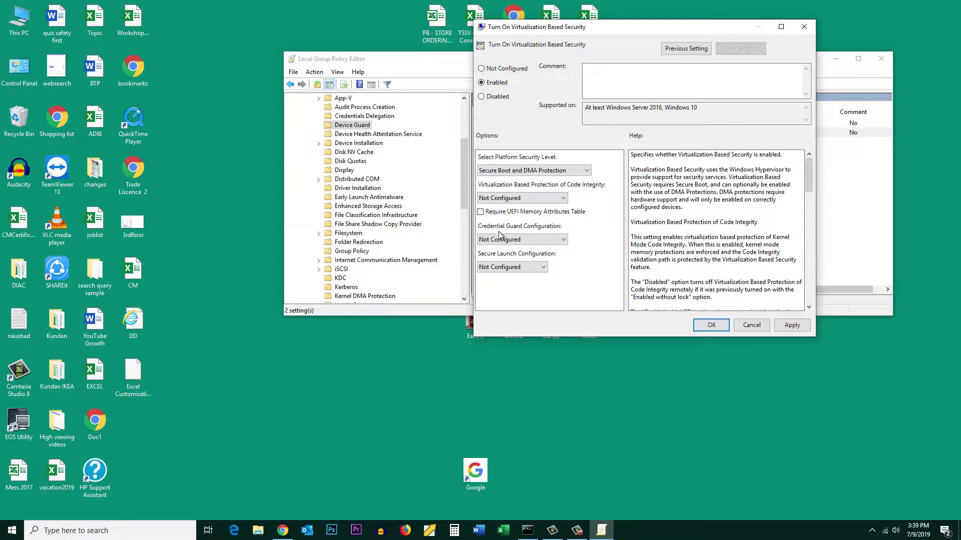
click(549, 240)
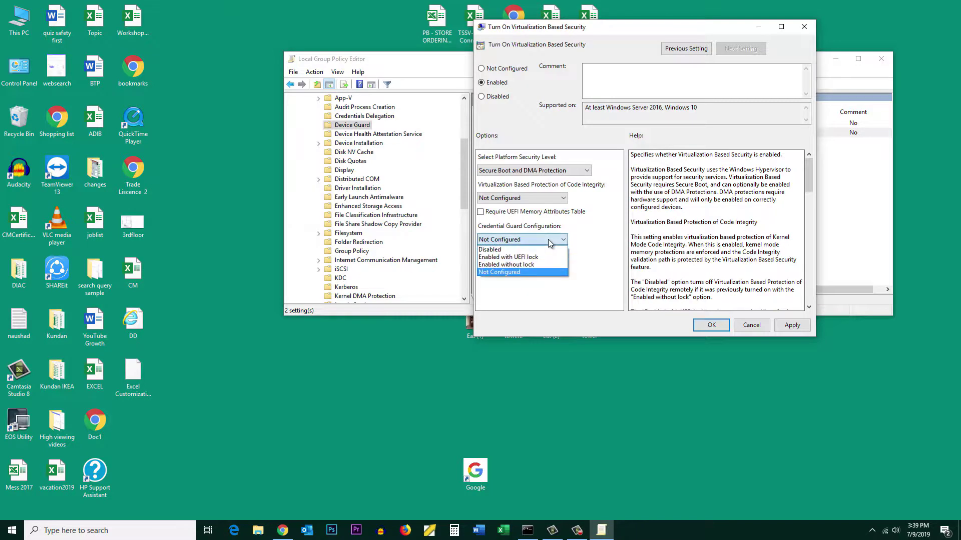
click(502, 258)
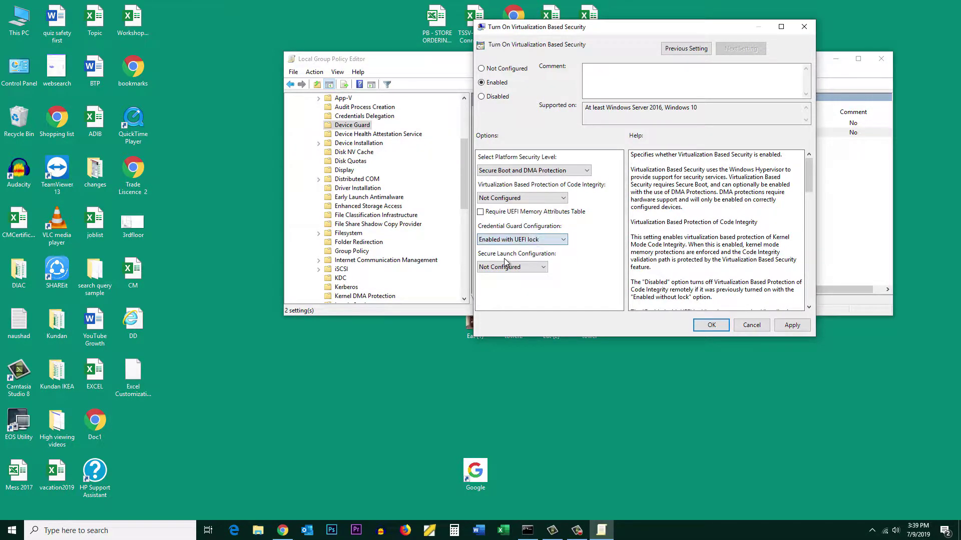
click(791, 325)
click(712, 325)
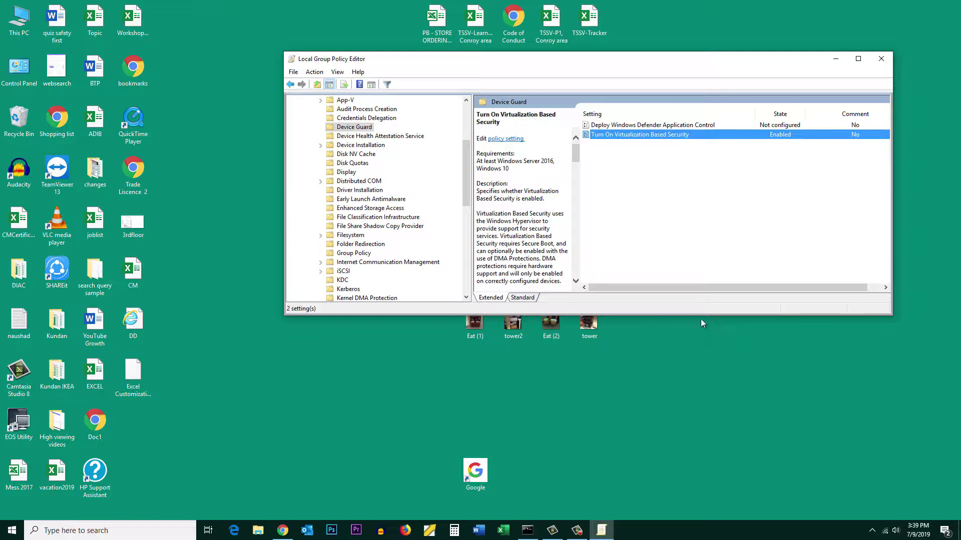
Step: Shift the Local Group Policy Editor window slightly to the right
drag(520, 67, 546, 70)
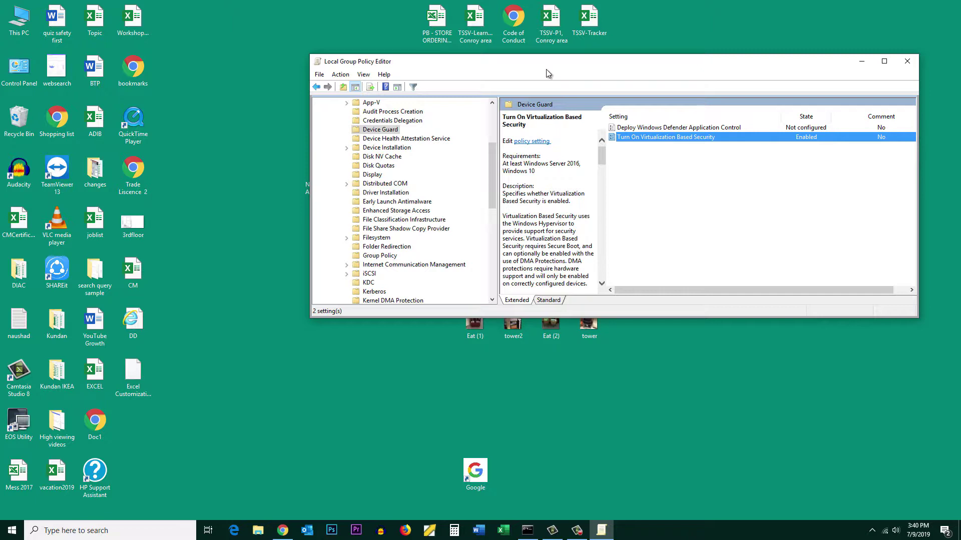
Step: Run gpupdate /force from the Run dialog, retyping the command after a typo
key(super+r)
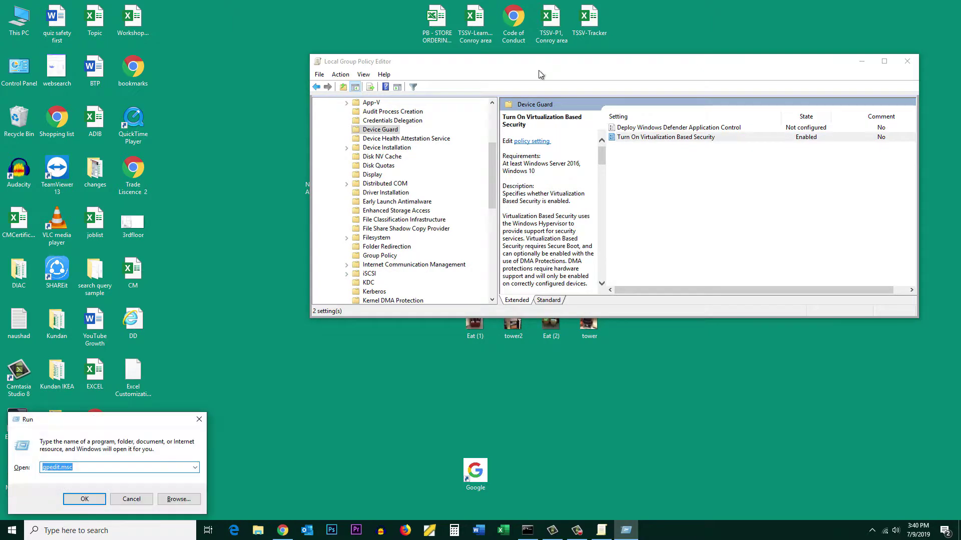
text(g)
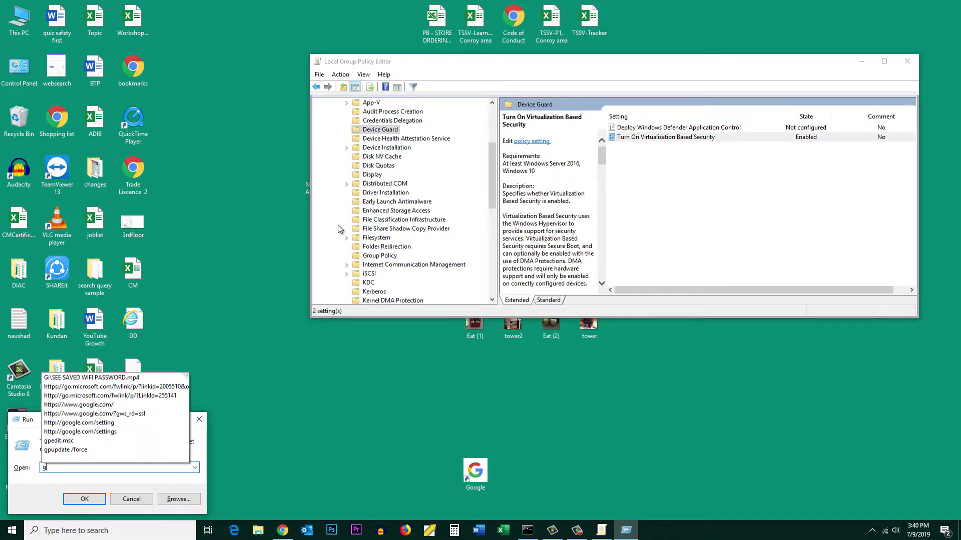
click(78, 454)
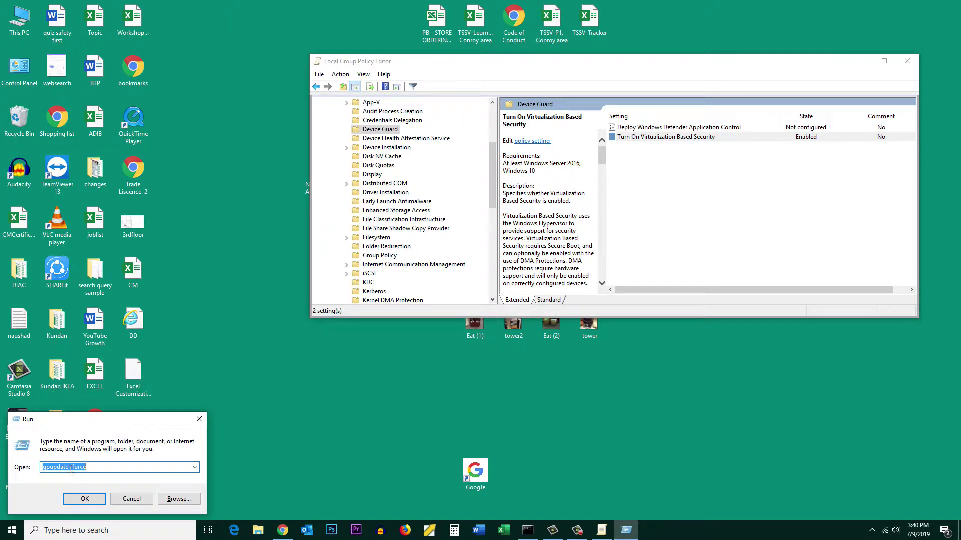
click(84, 468)
key(ctrl+a)
text(gpupda)
key(BackSpace)
key(BackSpace)
text(pdate)
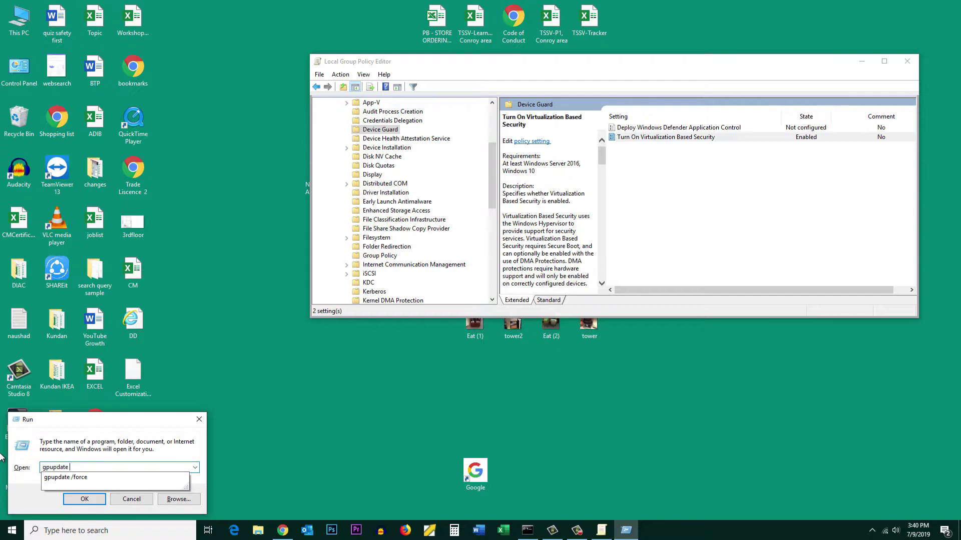
text( /force)
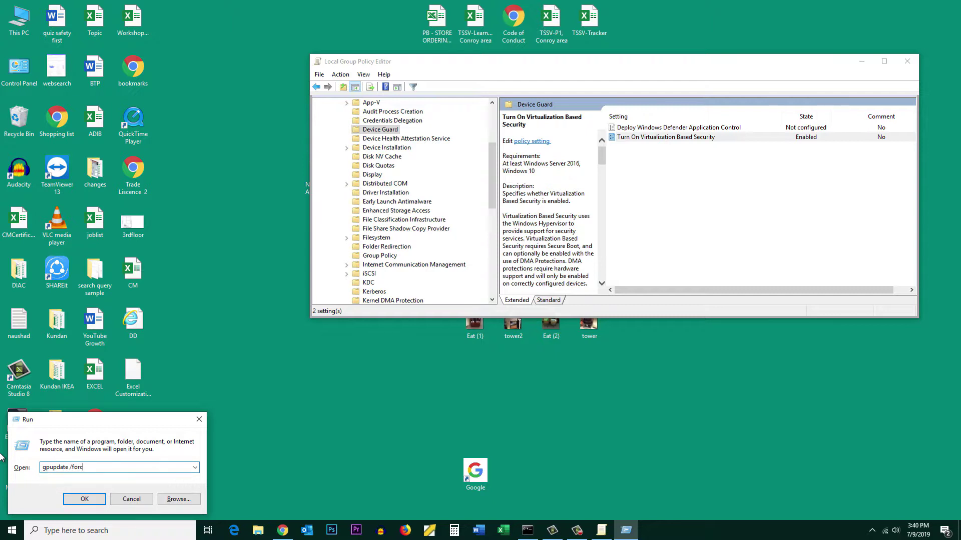
click(83, 500)
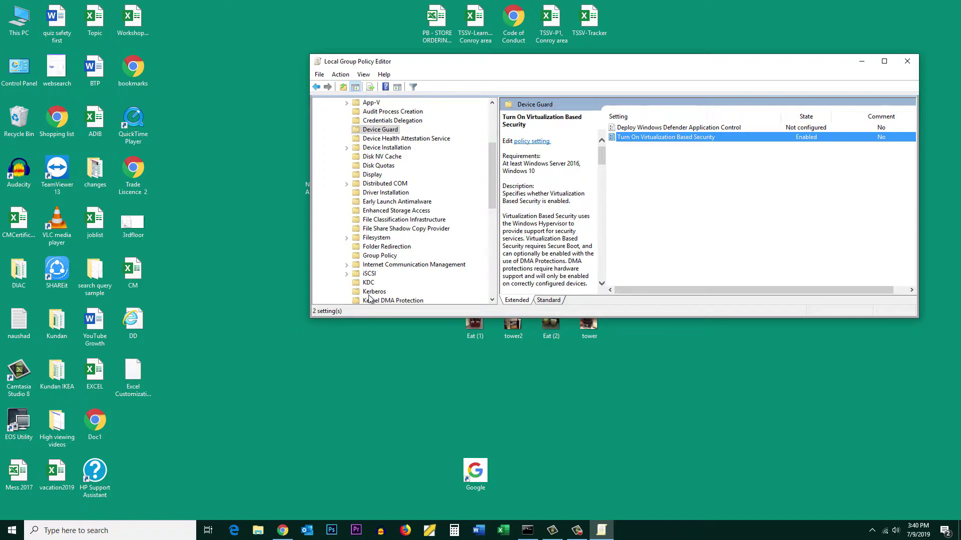
Step: Set Turn On Virtualization Based Security to Not Configured, apply it, and close the editor
double_click(626, 141)
drag(214, 48, 567, 91)
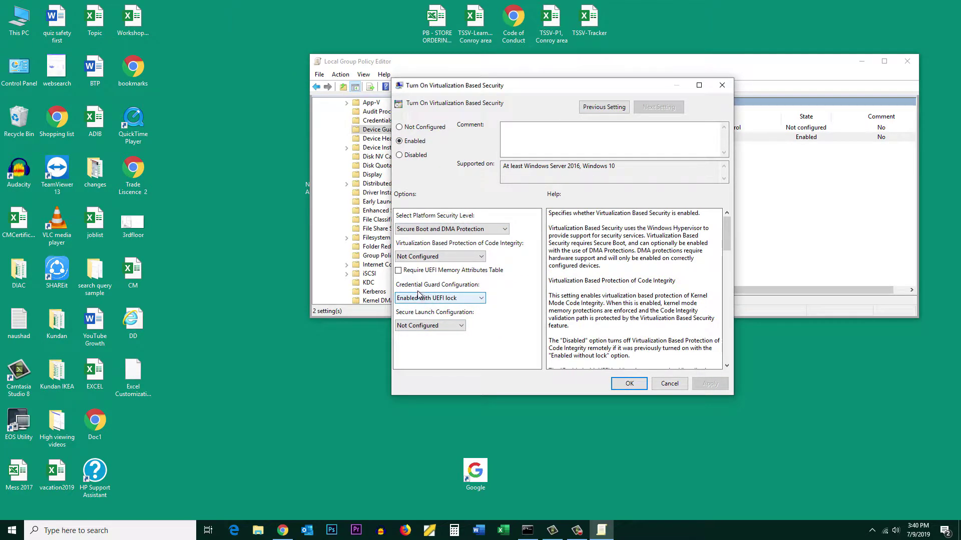
click(455, 298)
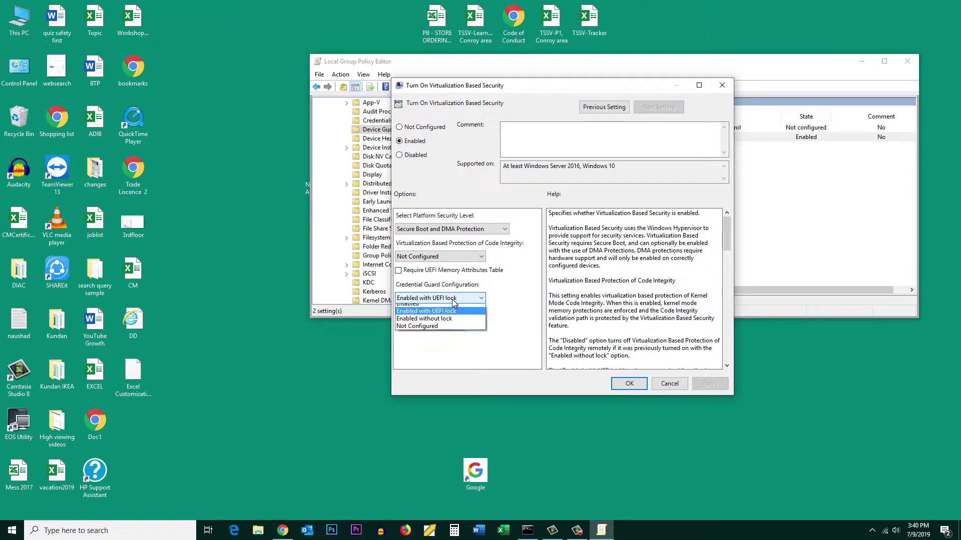
click(439, 323)
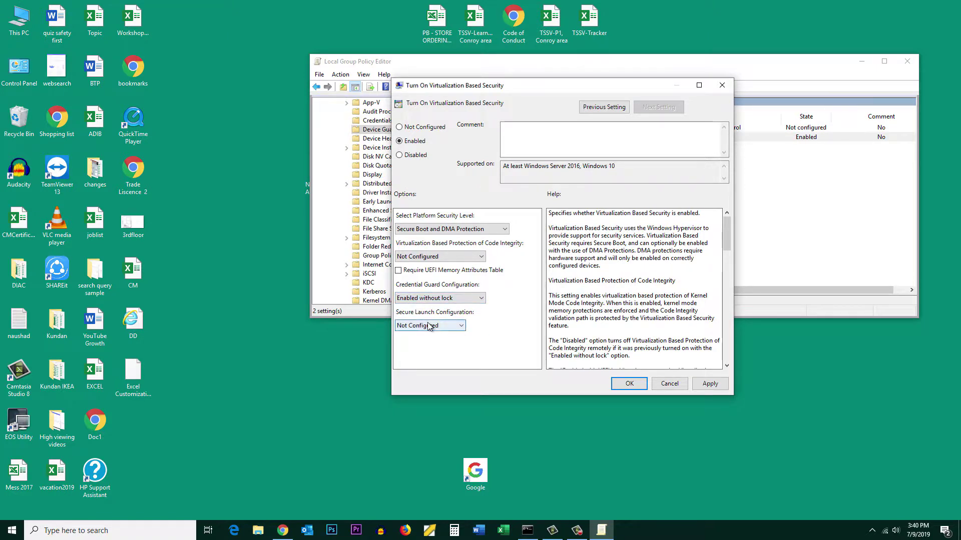
click(402, 128)
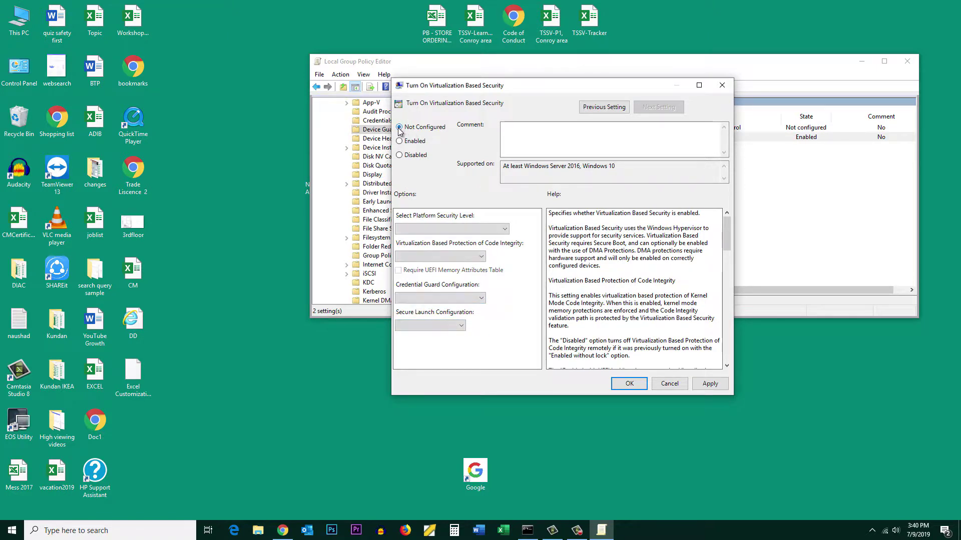
click(710, 384)
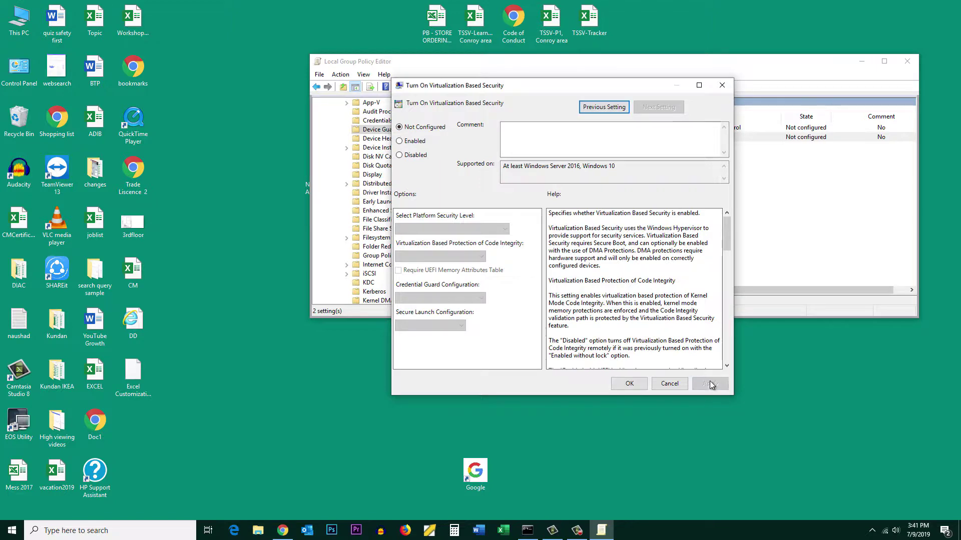
click(629, 384)
click(907, 63)
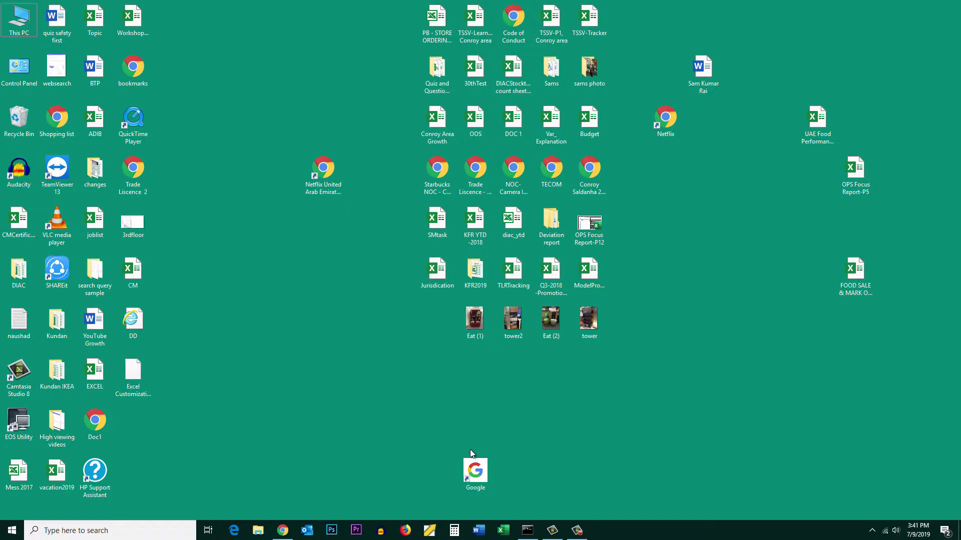
Step: Rerun gpupdate /force from the Run dialog after a misspelled 'gpudapte /force' attempt
key(super+r)
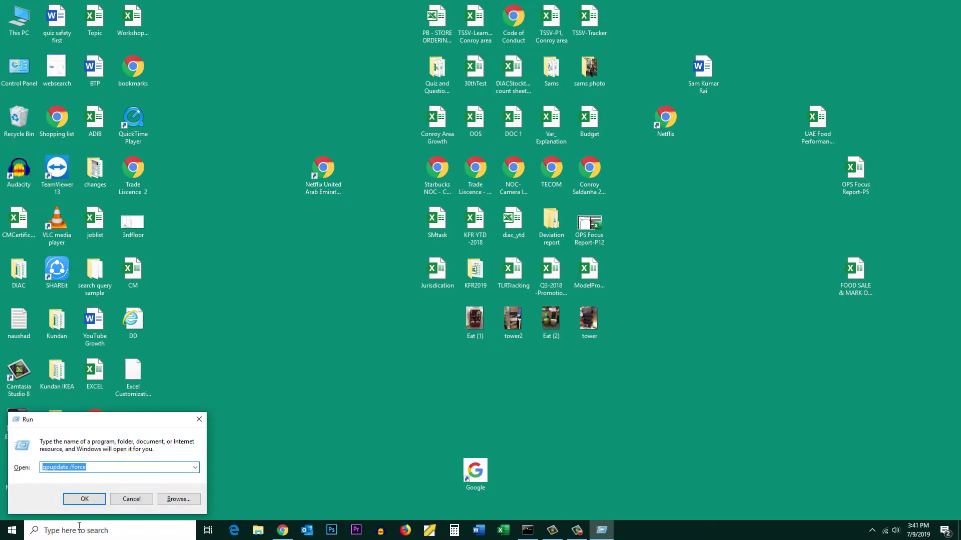
text(gpudapte /force)
key(Return)
key(Return)
text(gpudate)
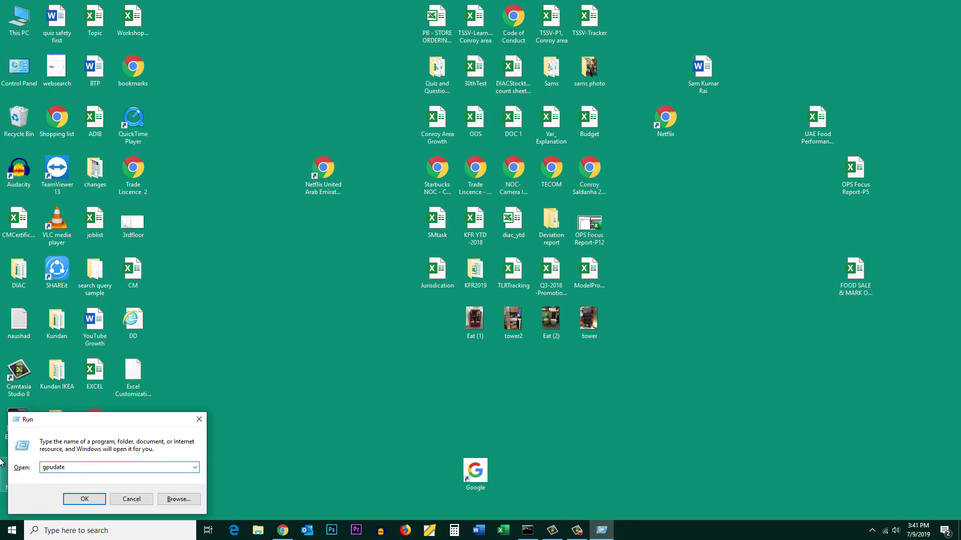
key(BackSpace)
key(BackSpace)
key(BackSpace)
key(BackSpace)
text(p)
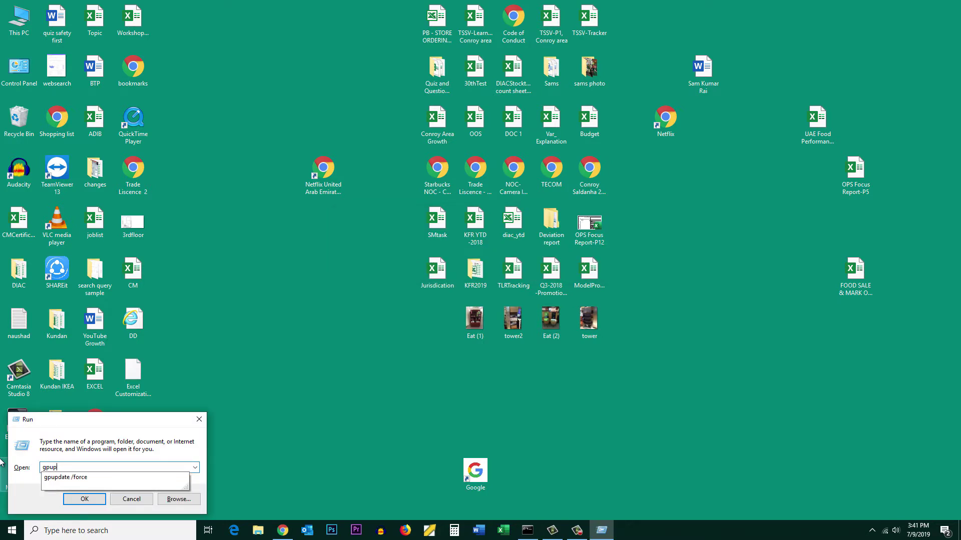
text(date /force)
key(Return)
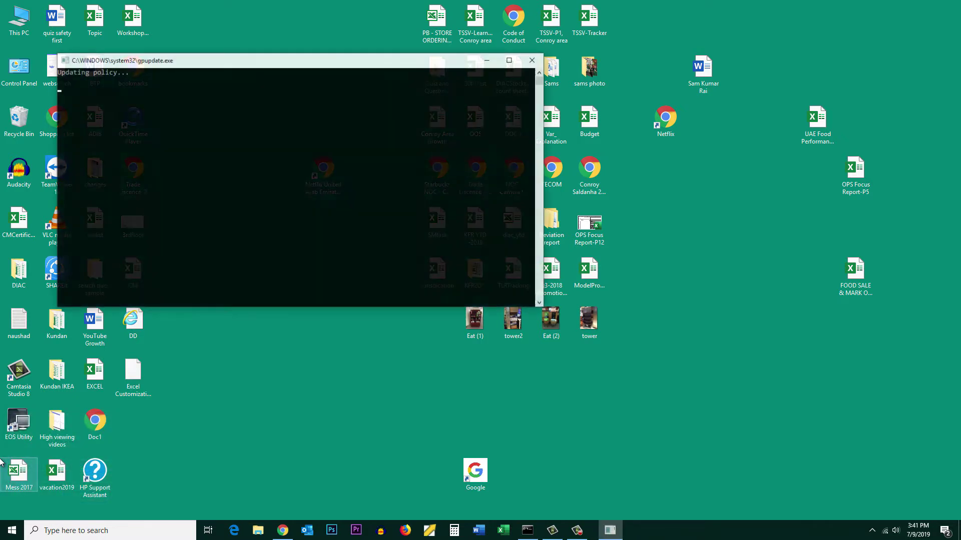